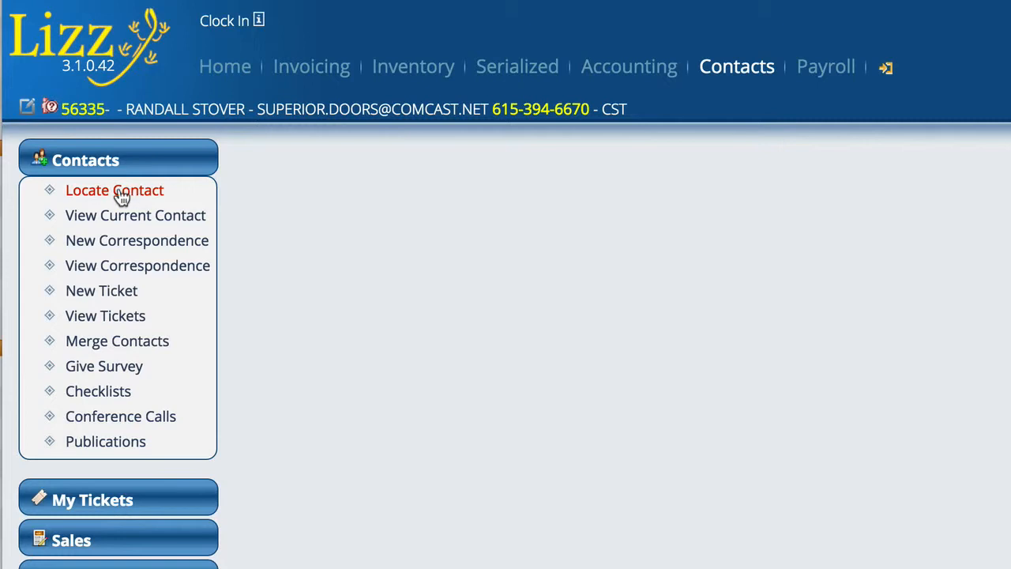
Step: Find and open the Honda East contact by searching business names for "hon", and review its available contact types
{"action": "left_click", "coordinate": [126, 195]}
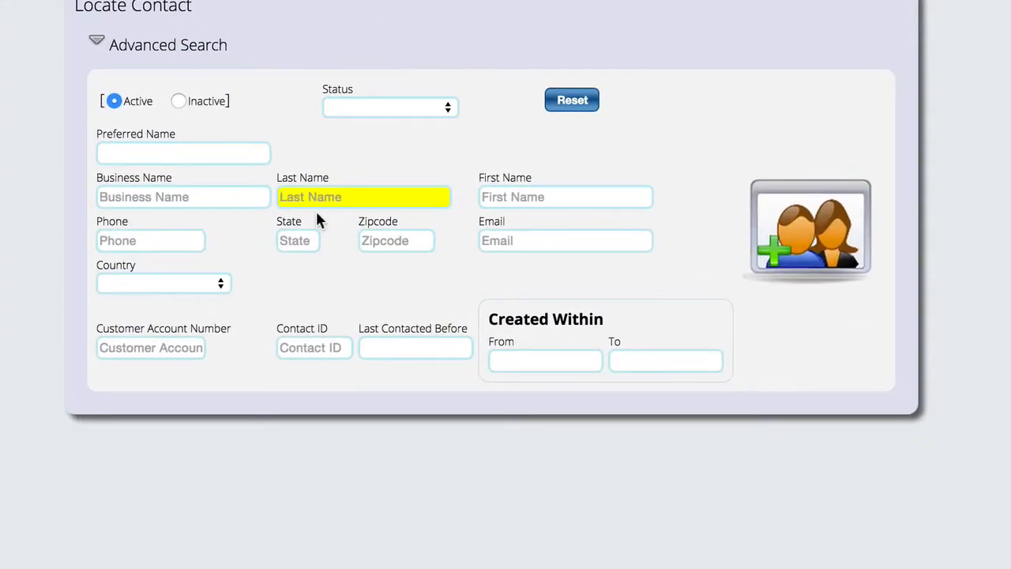
{"action": "left_click", "coordinate": [227, 197]}
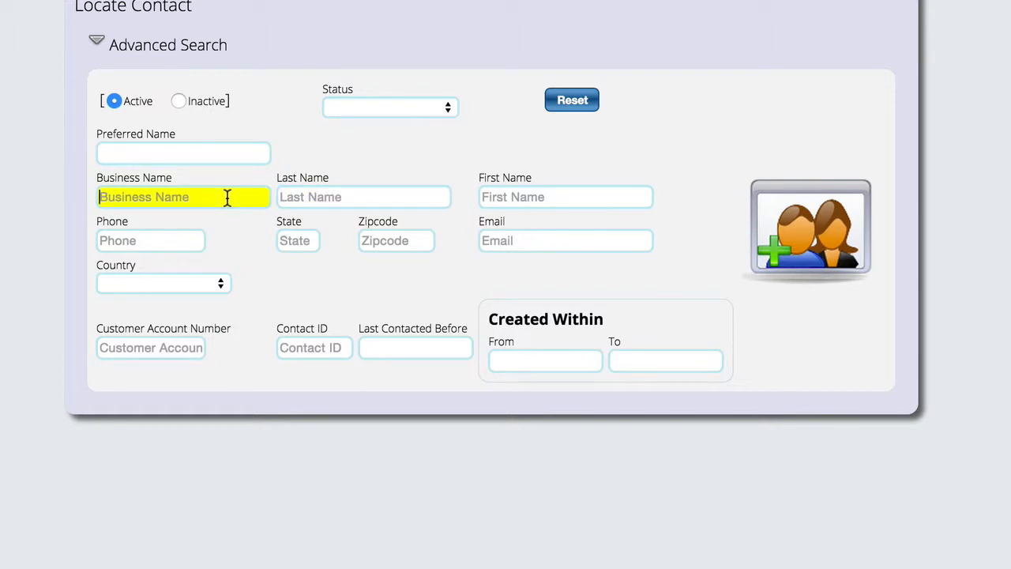
{"action": "type", "text": "hon"}
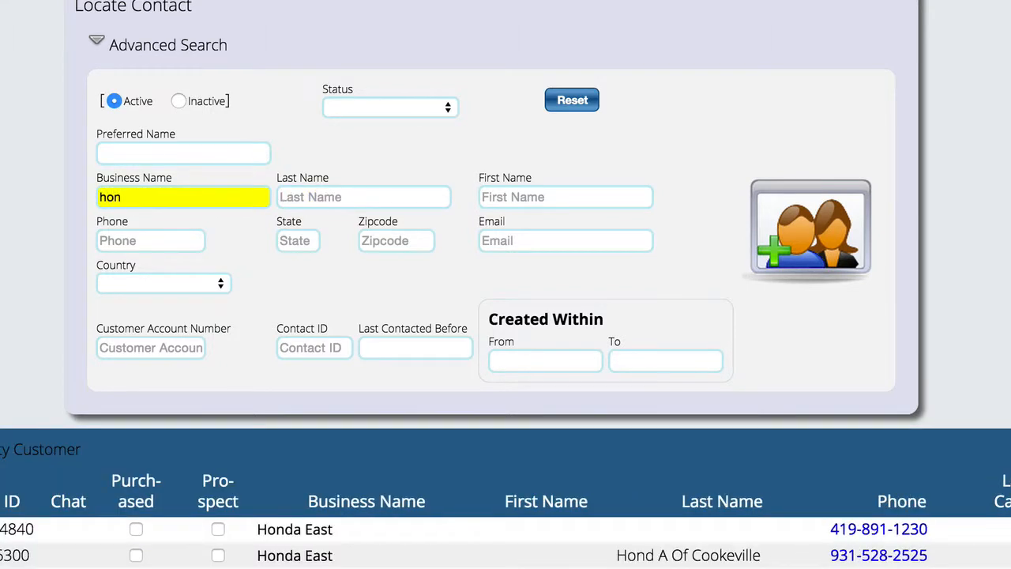
{"action": "left_click", "coordinate": [7, 529]}
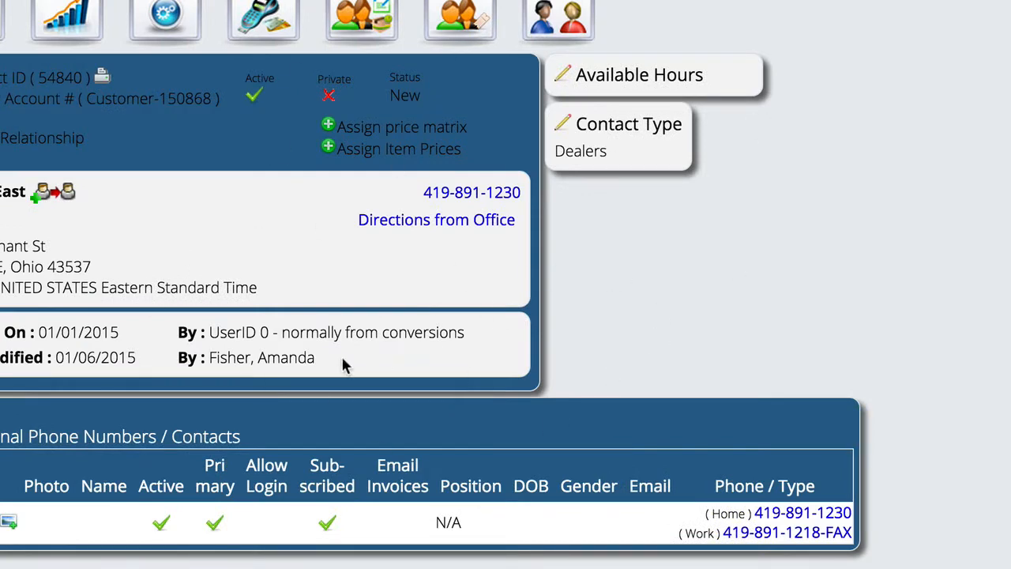
{"action": "left_click", "coordinate": [567, 124]}
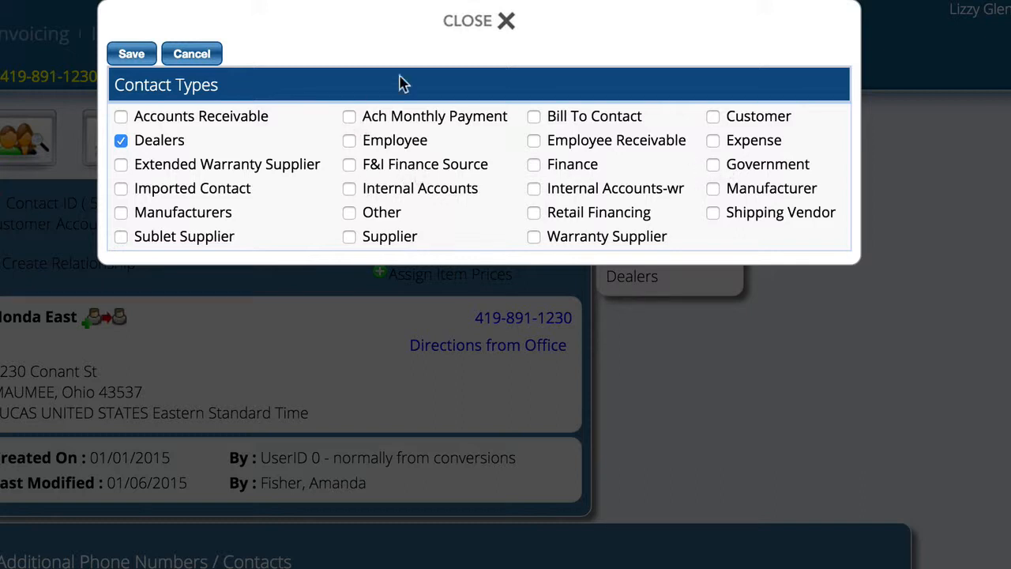
{"action": "left_click", "coordinate": [470, 23]}
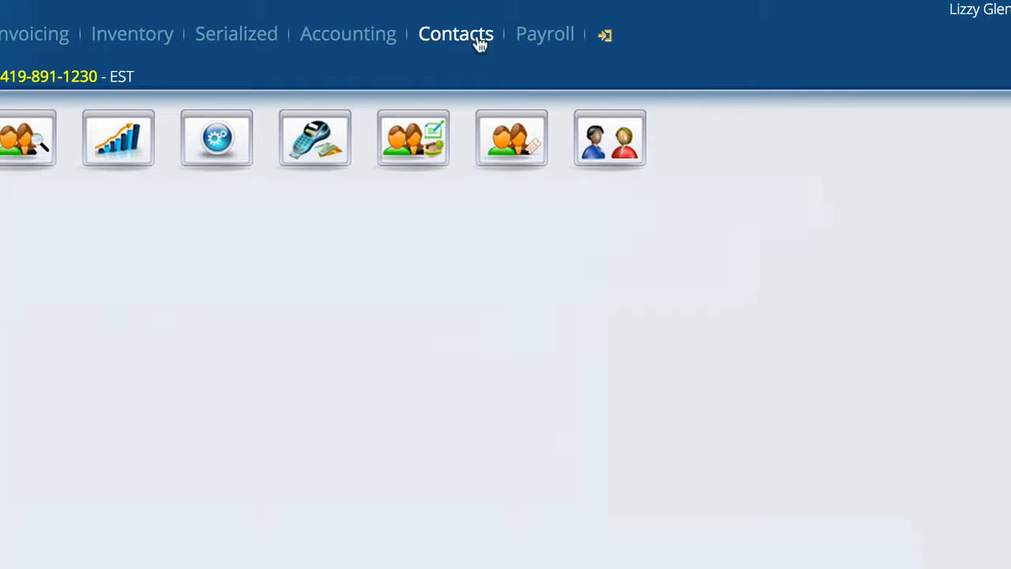
Step: Open the finance default settings and examine the dealer income and dealer cost fees with their paid-to vendors
{"action": "mouse_move", "coordinate": [607, 41]}
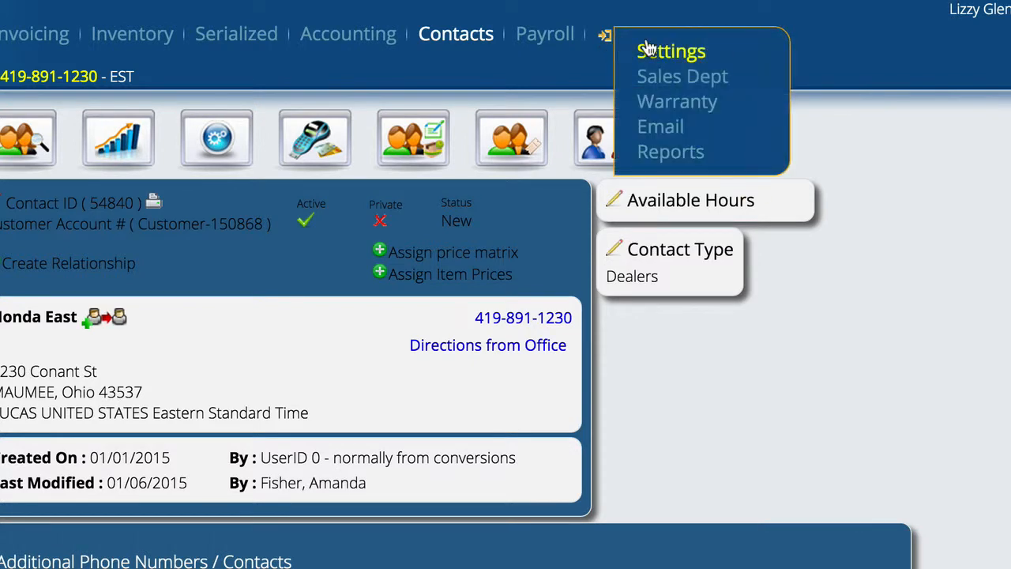
{"action": "left_click", "coordinate": [650, 47]}
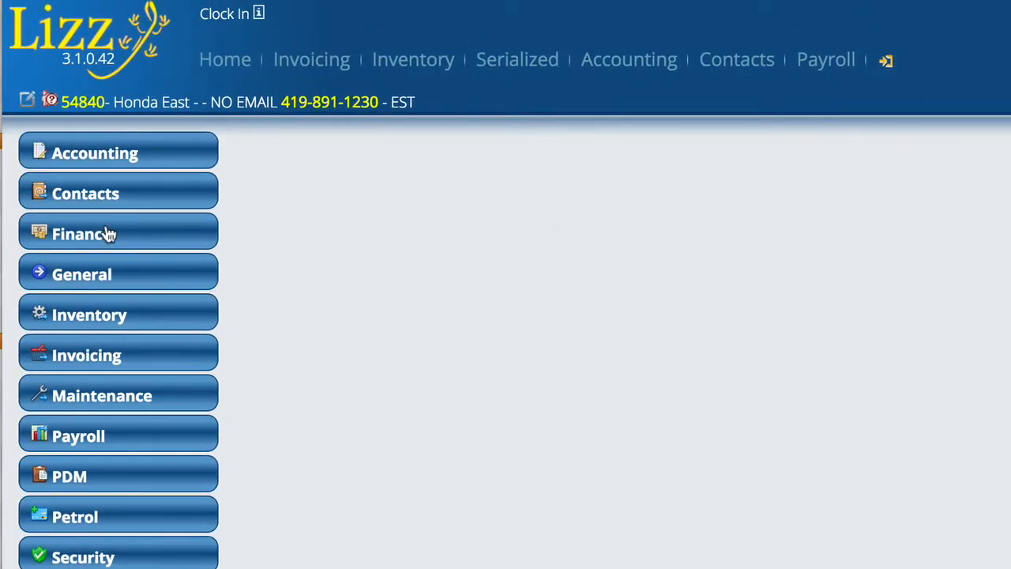
{"action": "left_click", "coordinate": [105, 232]}
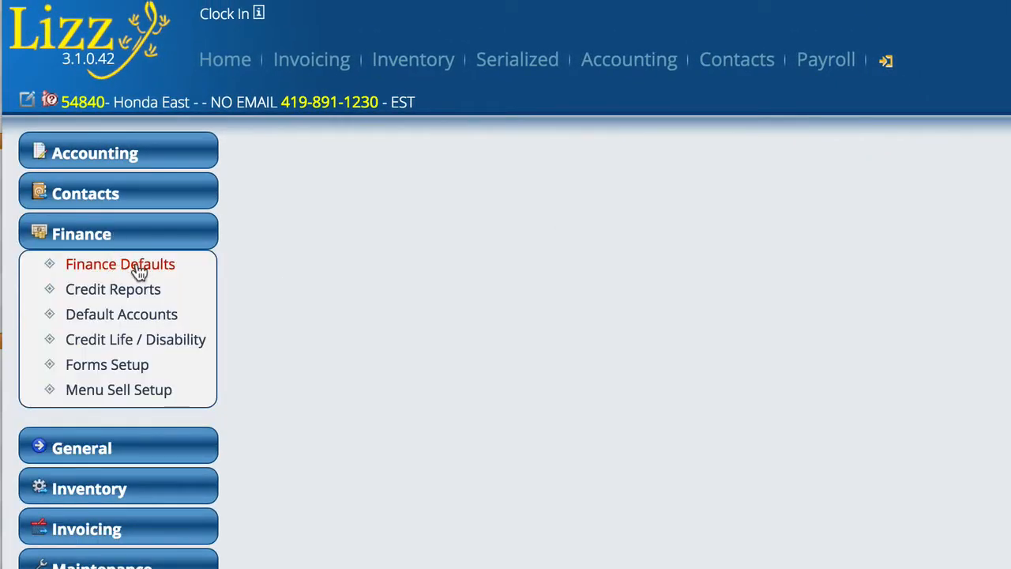
{"action": "left_click", "coordinate": [138, 269]}
{"action": "scroll", "coordinate": [875, 188], "scroll_direction": "down", "scroll_amount": 6}
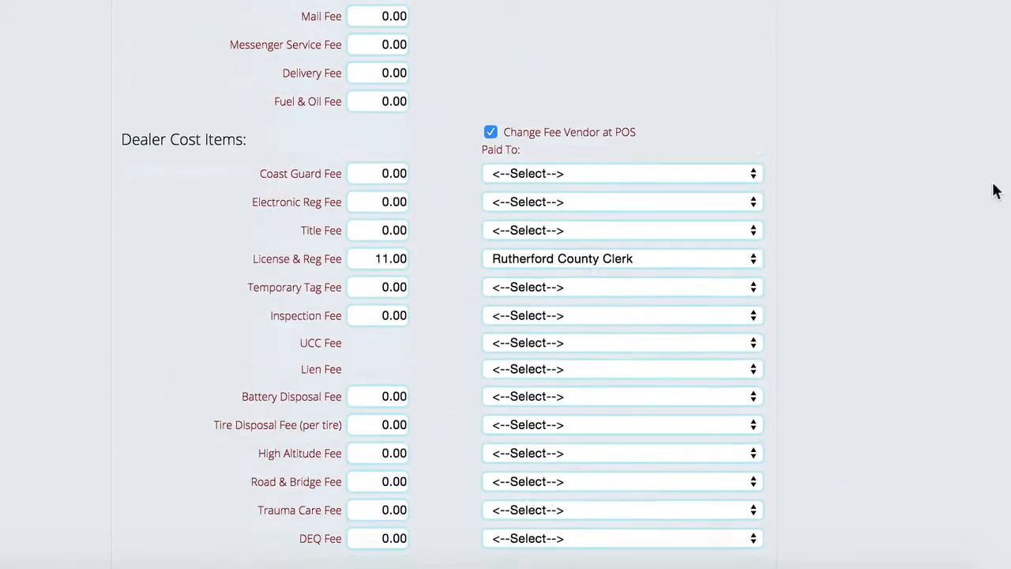
{"action": "scroll", "coordinate": [994, 189], "scroll_direction": "down", "scroll_amount": 2}
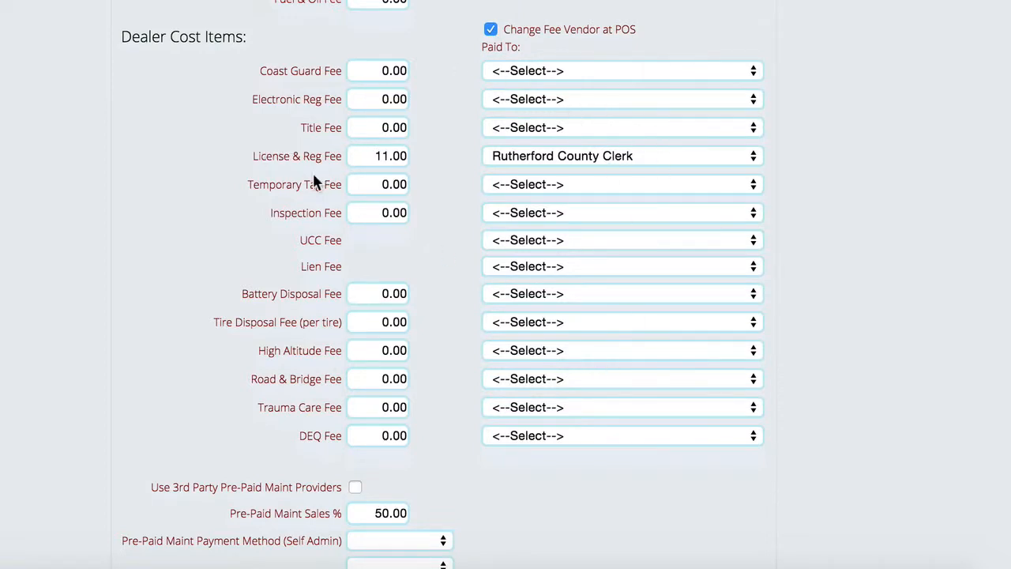
{"action": "scroll", "coordinate": [204, 207], "scroll_direction": "up", "scroll_amount": 3}
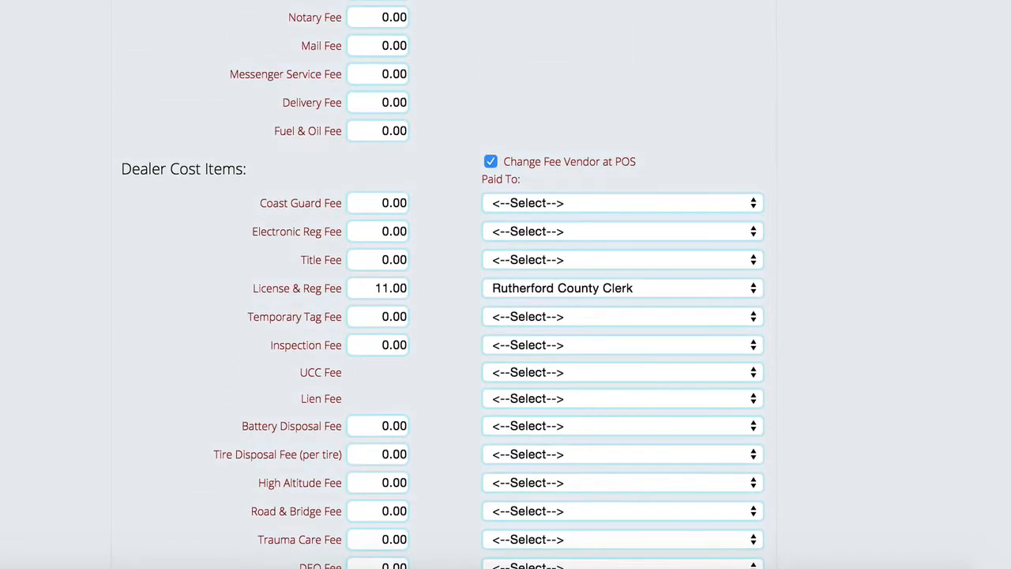
{"action": "scroll", "coordinate": [168, 194], "scroll_direction": "down", "scroll_amount": 3}
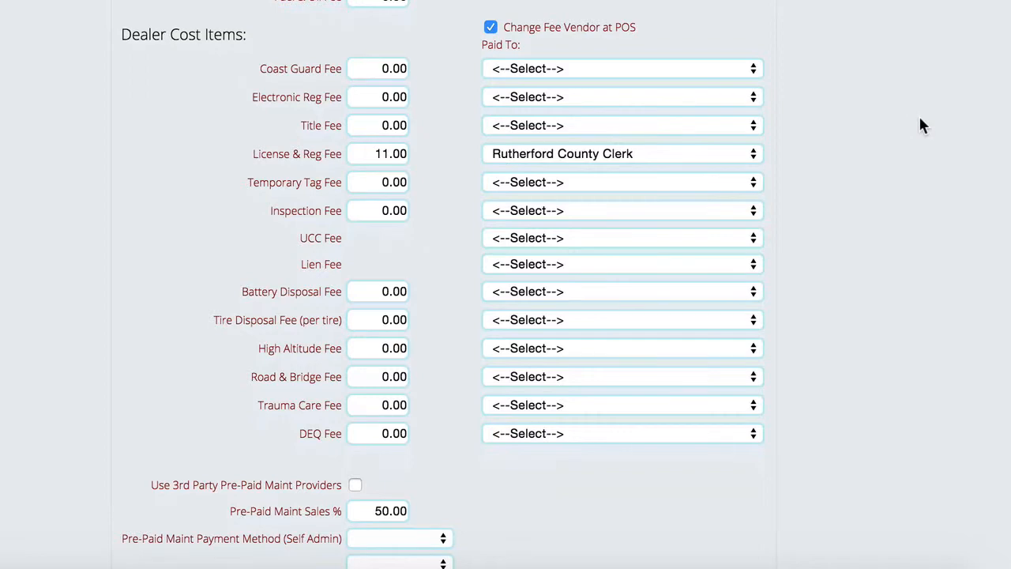
{"action": "scroll", "coordinate": [920, 120], "scroll_direction": "up", "scroll_amount": 10}
{"action": "scroll", "coordinate": [920, 125], "scroll_direction": "down", "scroll_amount": 1}
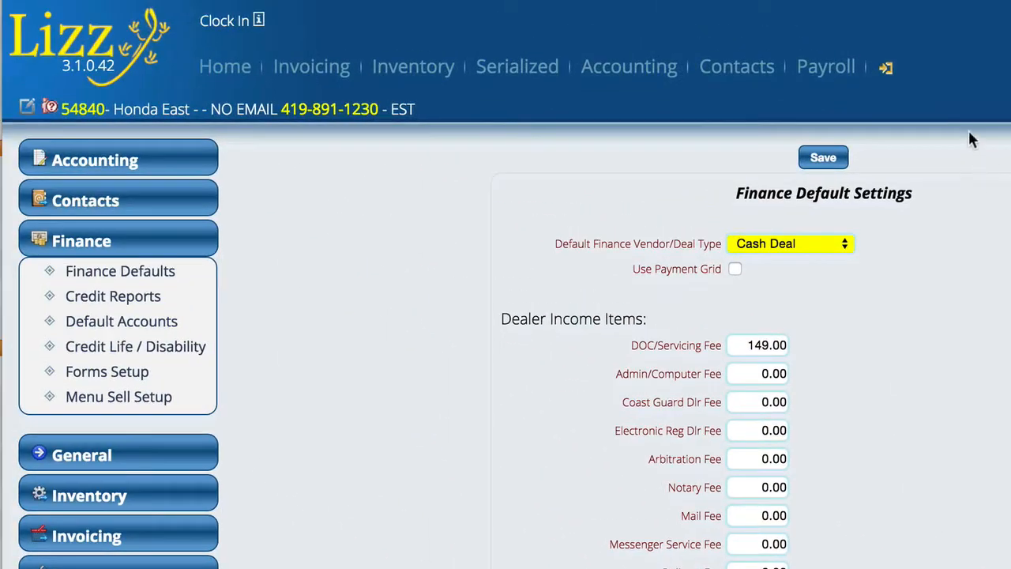
Step: Generate the invoicing Fees Processing report of unpaid Rutherford County Clerk fees for Last Month
{"action": "mouse_move", "coordinate": [885, 71]}
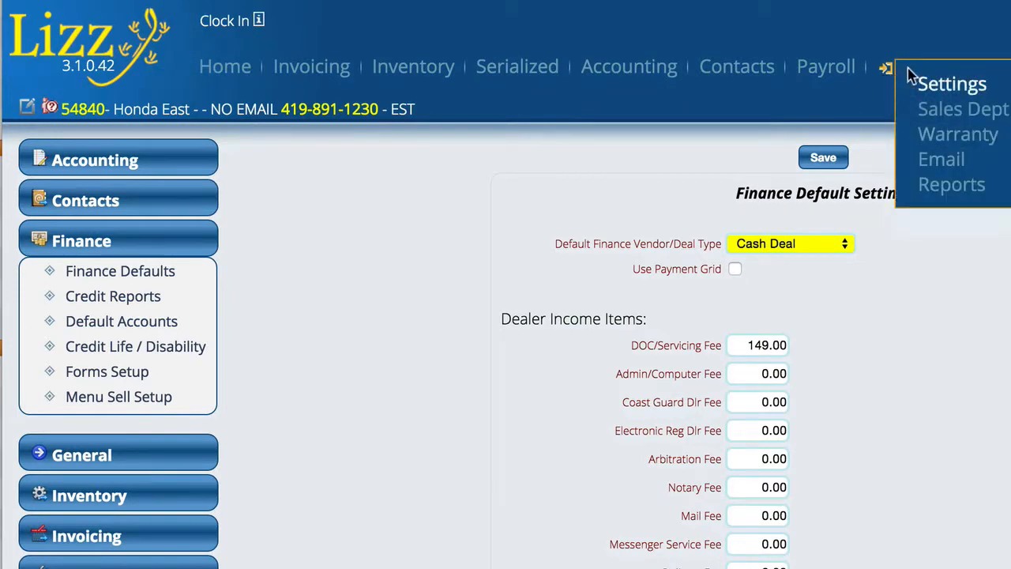
{"action": "left_click", "coordinate": [950, 184]}
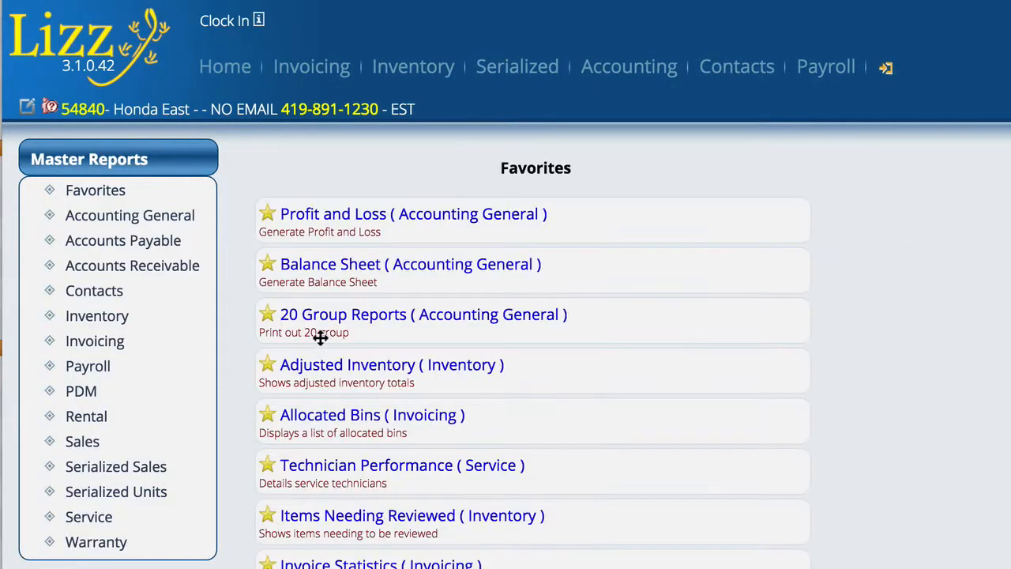
{"action": "left_click", "coordinate": [100, 344]}
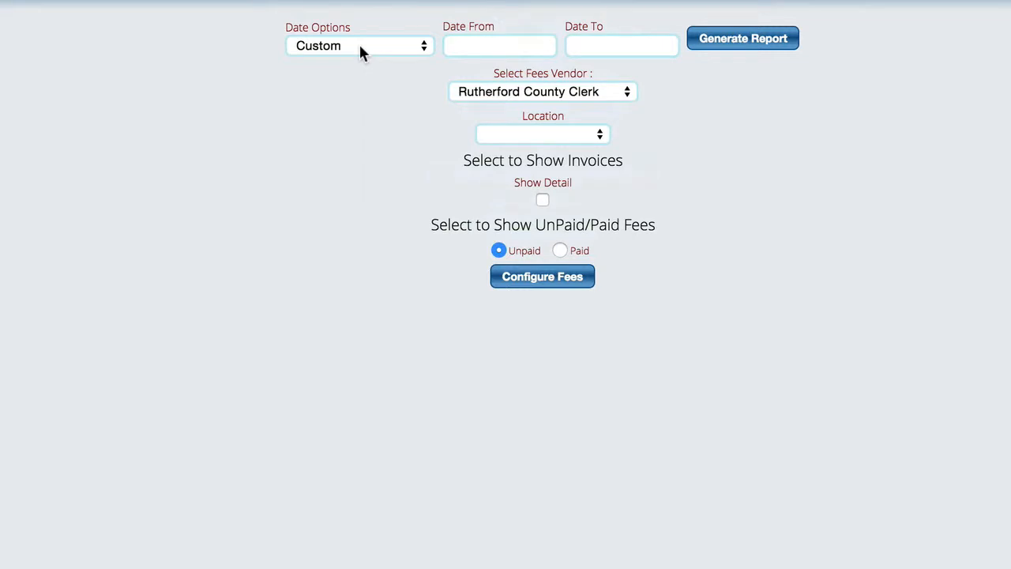
{"action": "left_click", "coordinate": [359, 48]}
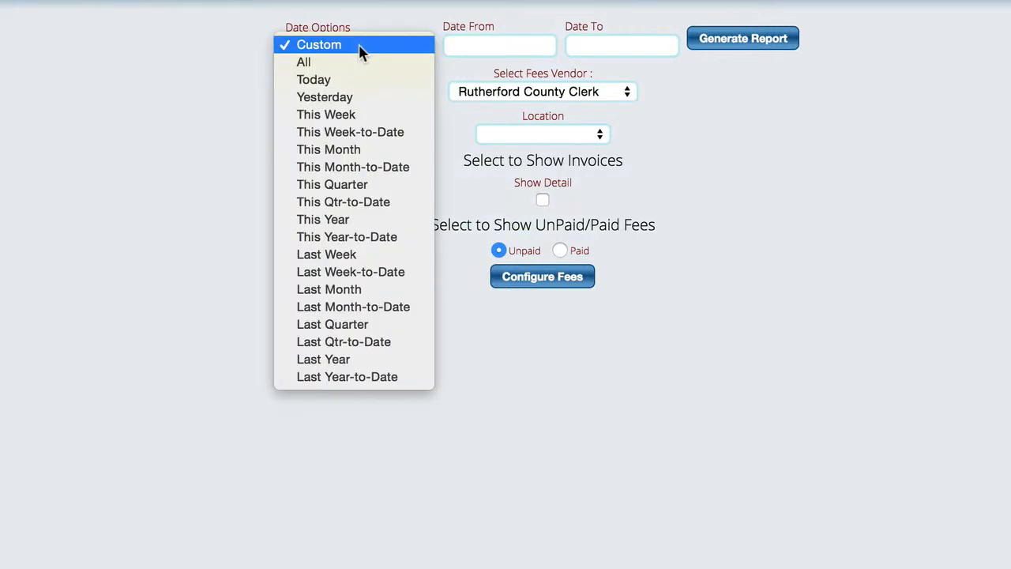
{"action": "left_click", "coordinate": [345, 293]}
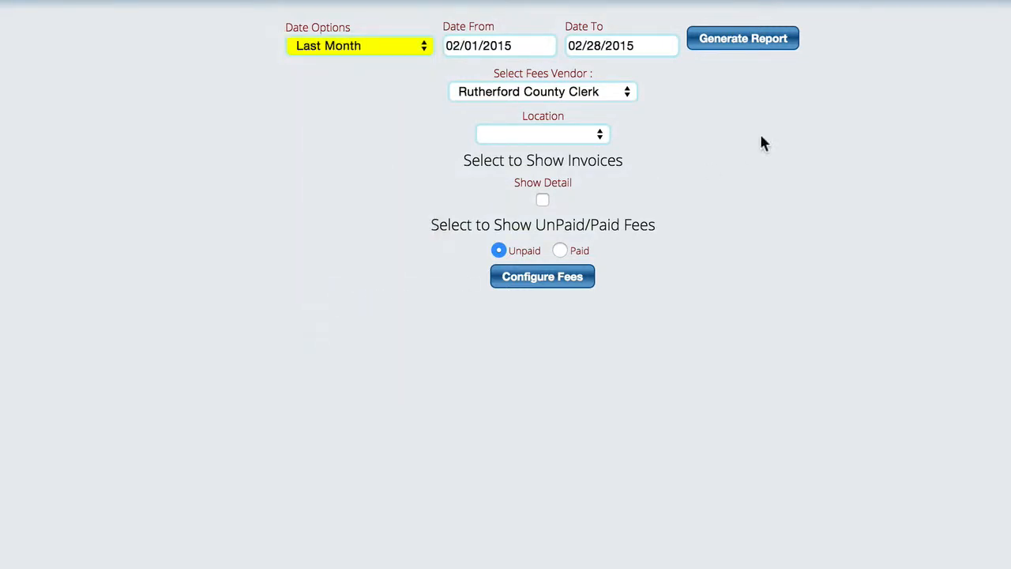
{"action": "left_click", "coordinate": [737, 39]}
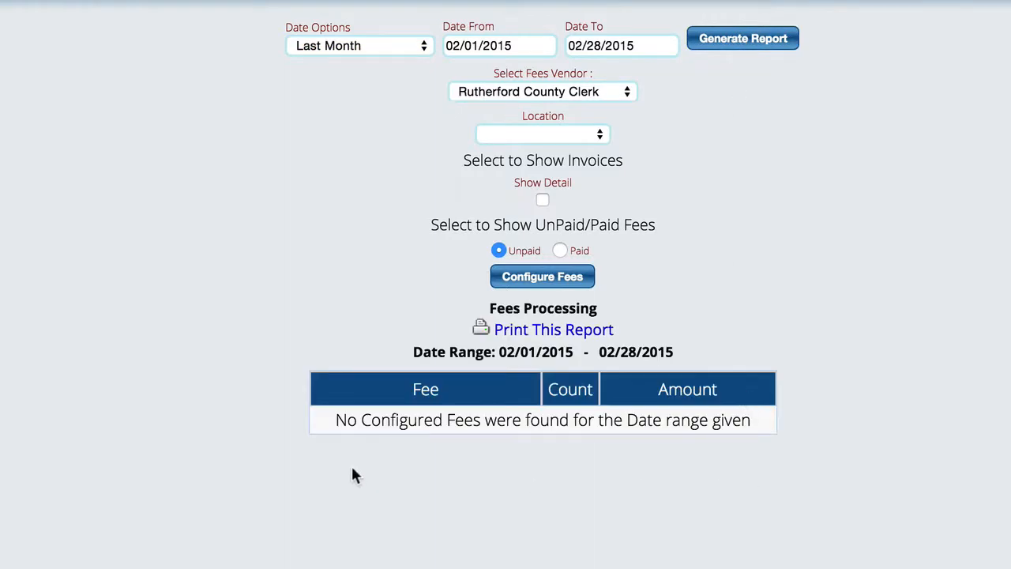
Step: Switch the Fees Processing report to paid fees and regenerate it
{"action": "left_click", "coordinate": [496, 272]}
{"action": "left_click", "coordinate": [559, 251]}
{"action": "left_click", "coordinate": [745, 39]}
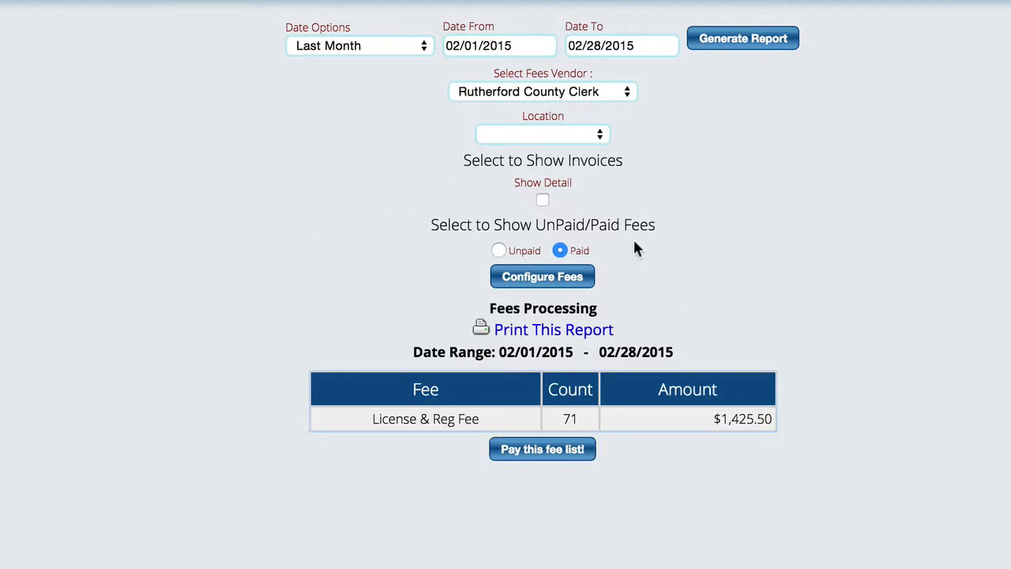
Step: Review which fees and taxes are configured for inclusion in the report, leaving the settings as they are
{"action": "left_click", "coordinate": [539, 283]}
{"action": "scroll", "coordinate": [507, 59], "scroll_direction": "up", "scroll_amount": 2}
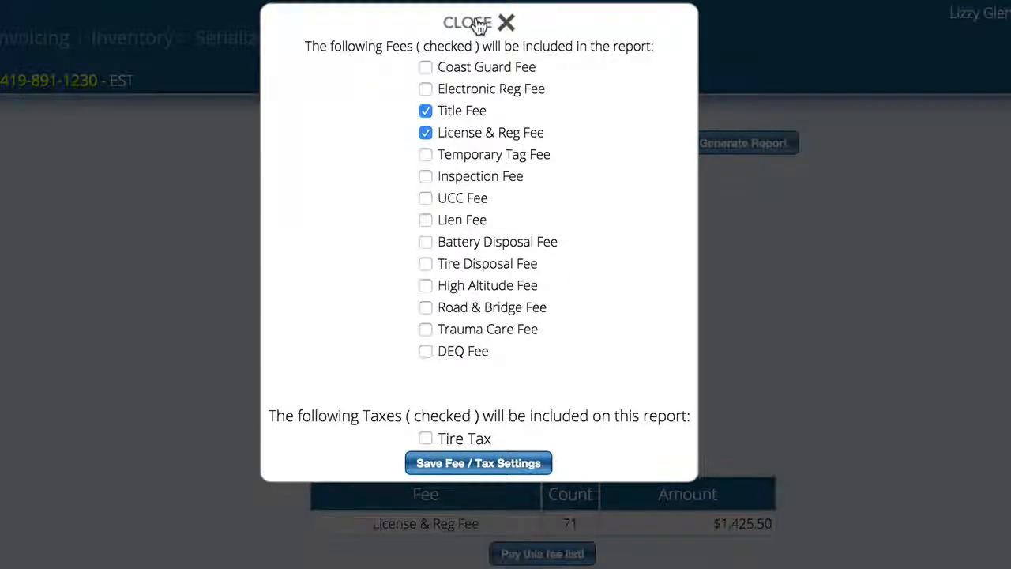
{"action": "left_click", "coordinate": [478, 24]}
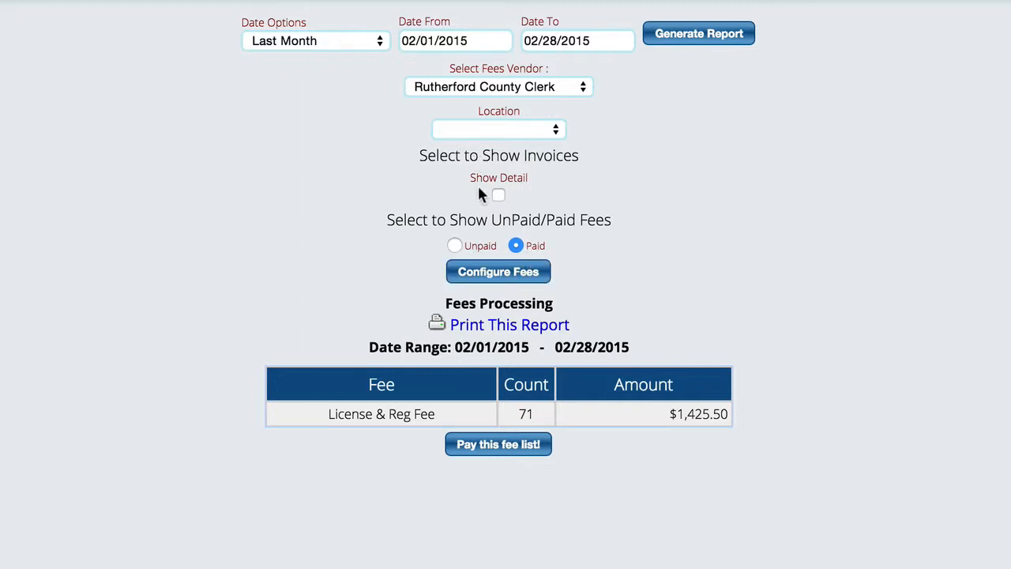
Step: Regenerate the report with invoice detail shown and examine the license and registration fees listed per invoice
{"action": "left_click", "coordinate": [498, 196]}
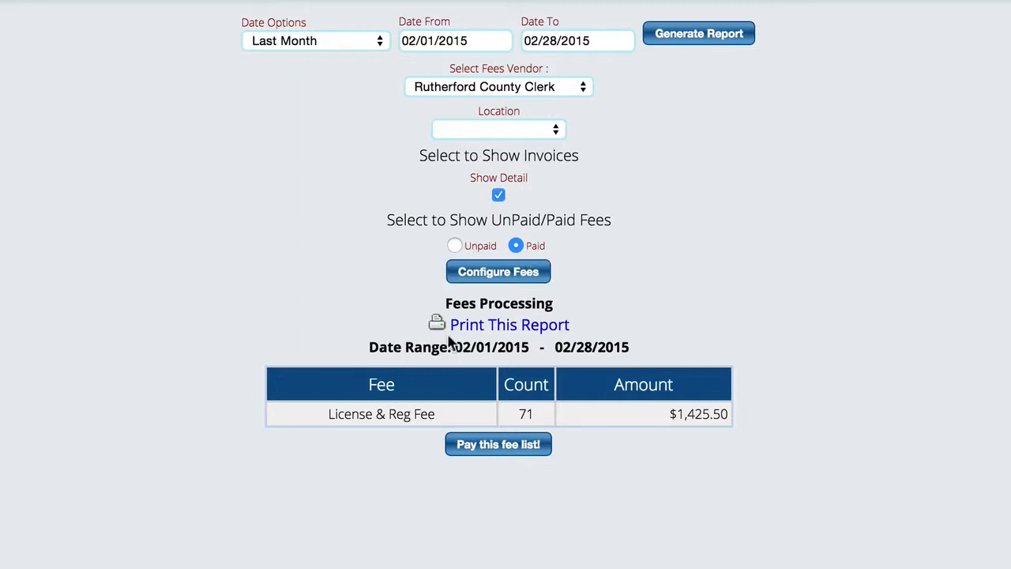
{"action": "left_click", "coordinate": [714, 36]}
{"action": "scroll", "coordinate": [970, 330], "scroll_direction": "down", "scroll_amount": 5}
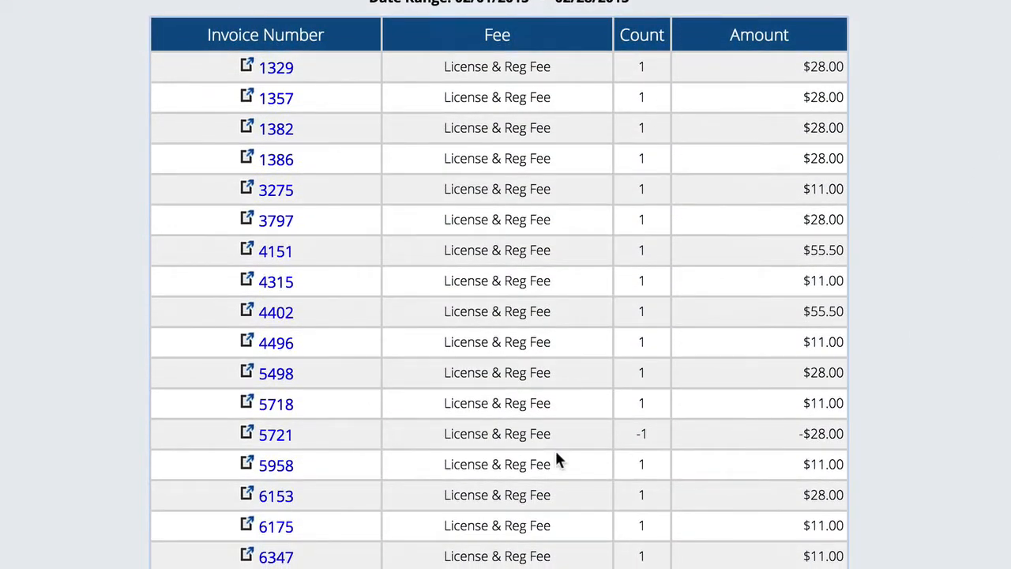
{"action": "scroll", "coordinate": [557, 459], "scroll_direction": "up", "scroll_amount": 5}
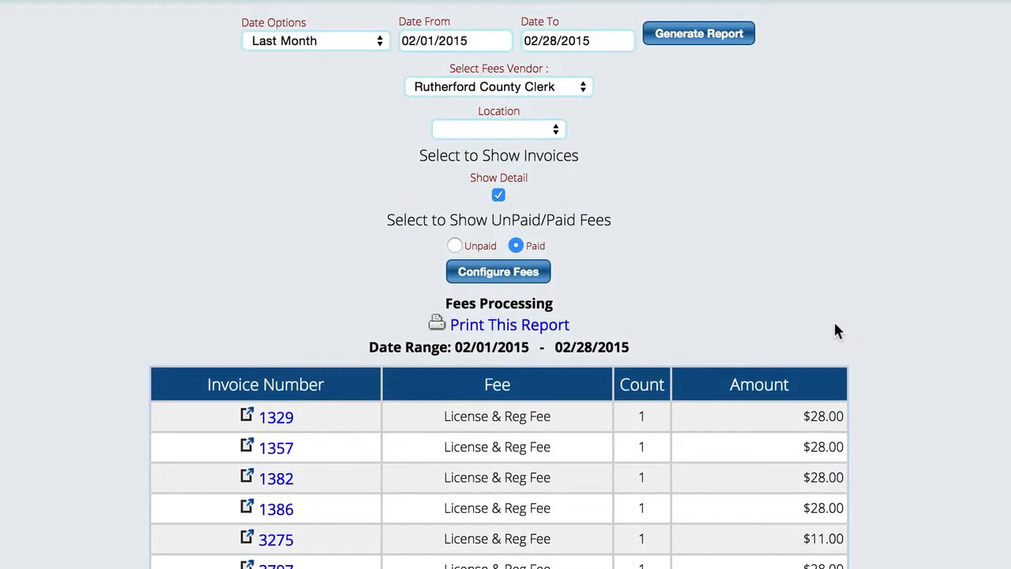
Step: Regenerate the report without invoice detail and review the payment options for its fee list without processing a payment
{"action": "left_click", "coordinate": [498, 195]}
{"action": "left_click", "coordinate": [702, 46]}
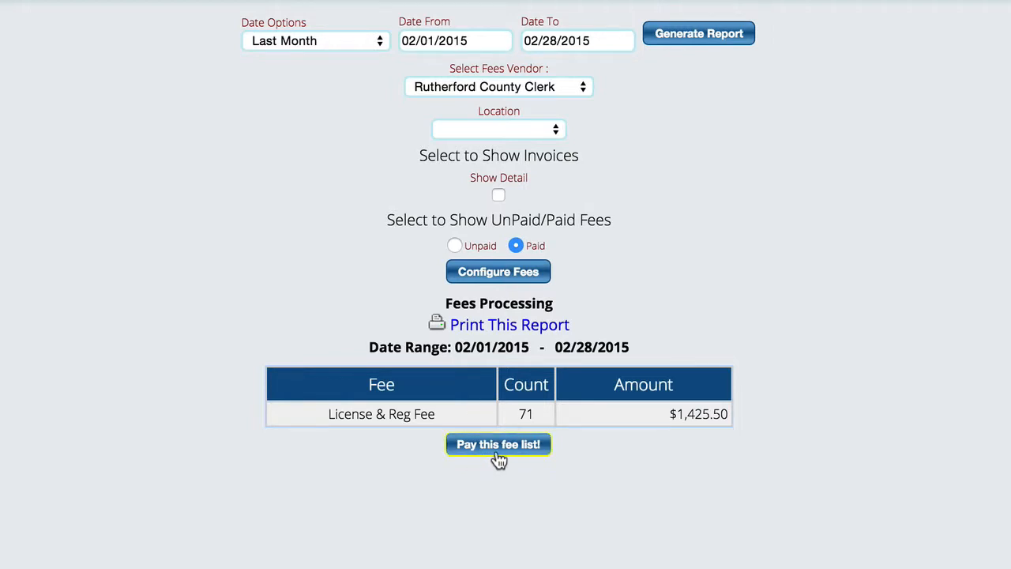
{"action": "left_click", "coordinate": [517, 444]}
{"action": "left_click", "coordinate": [498, 454]}
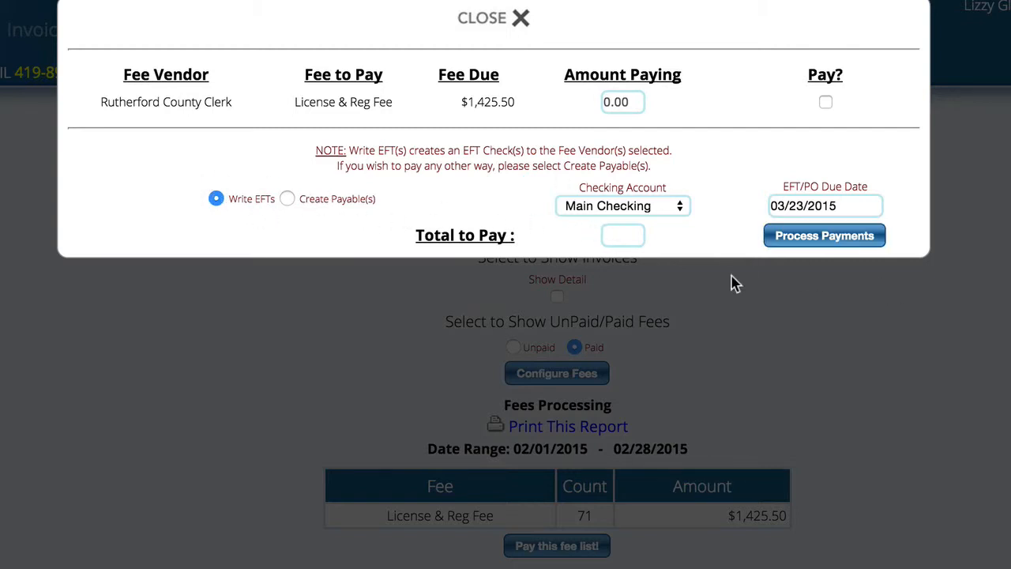
{"action": "left_click", "coordinate": [483, 19]}
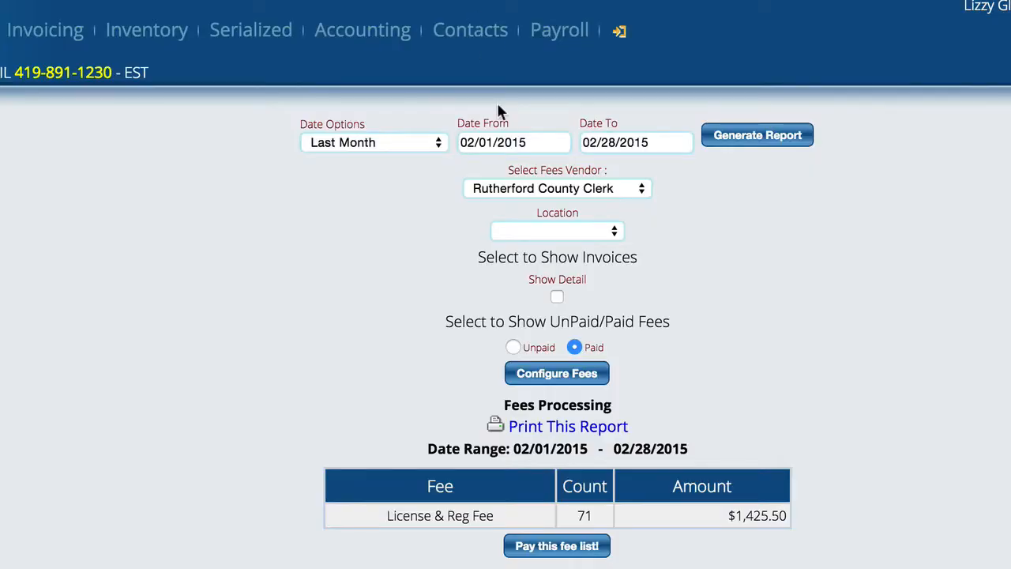
Step: Regenerate the report with invoice detail shown and open the payment window for its fee list
{"action": "left_click", "coordinate": [557, 298]}
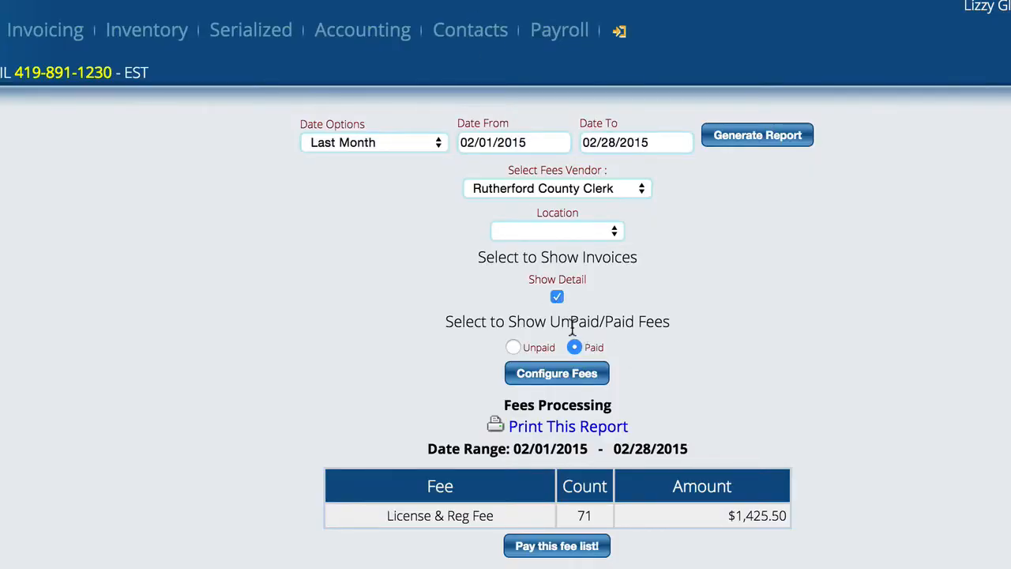
{"action": "left_click", "coordinate": [754, 137]}
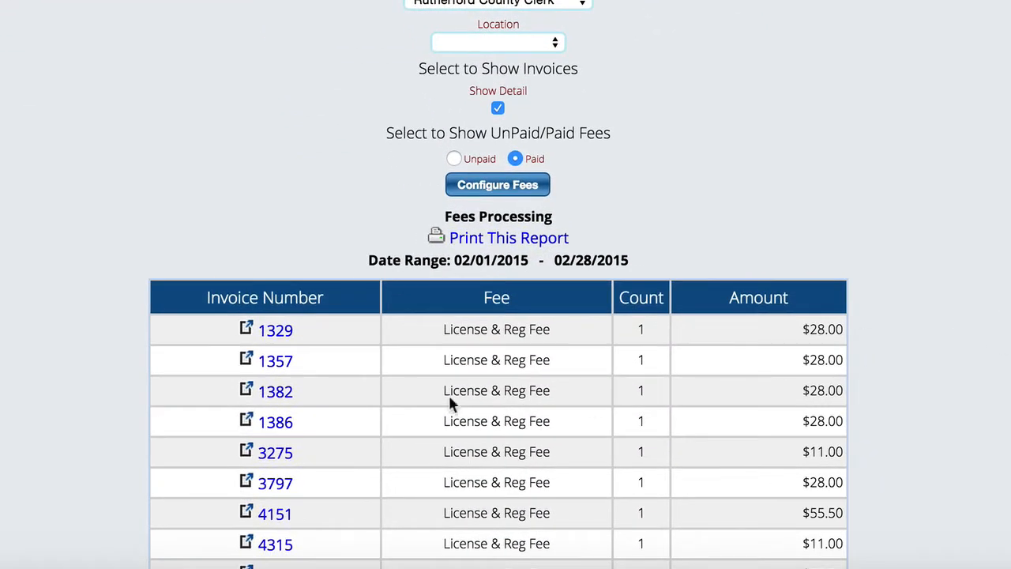
{"action": "scroll", "coordinate": [679, 354], "scroll_direction": "down", "scroll_amount": 20}
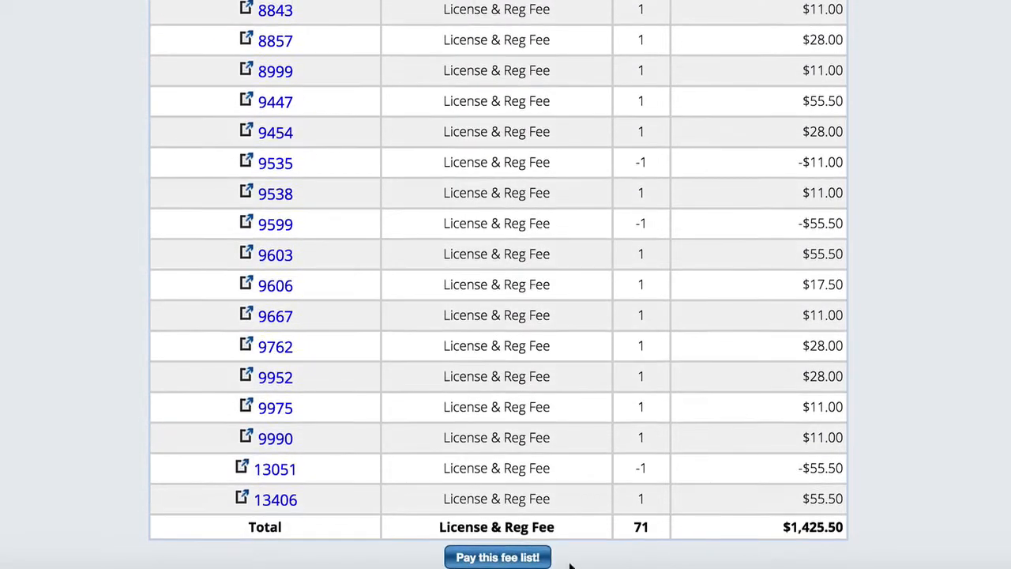
{"action": "left_click", "coordinate": [506, 557]}
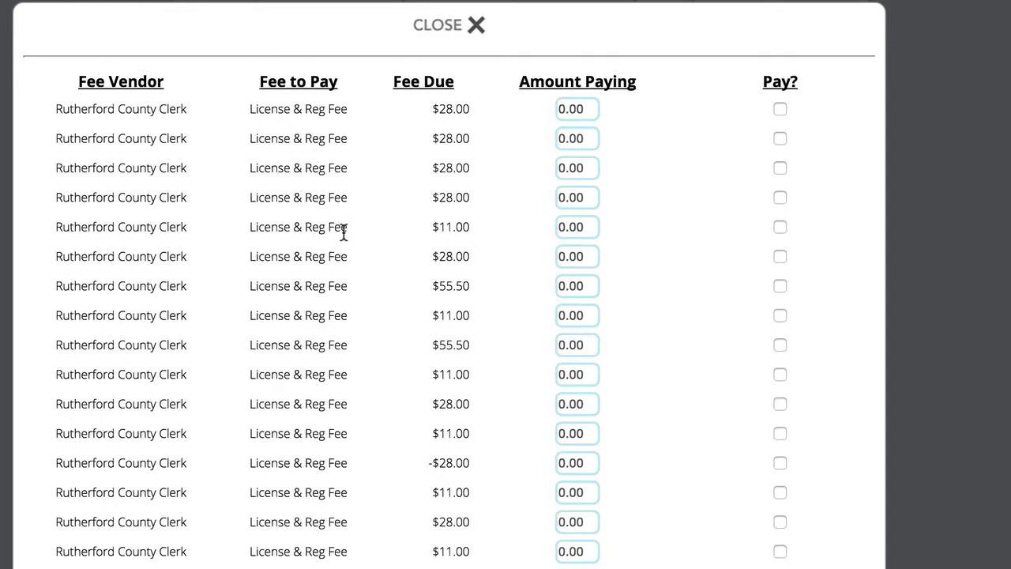
Step: Mark the first, second, sixth, seventh and eighth fees for payment, review the total to pay, and close the window without processing
{"action": "left_click", "coordinate": [780, 109]}
{"action": "left_click", "coordinate": [780, 139]}
{"action": "left_click", "coordinate": [779, 256]}
{"action": "left_click", "coordinate": [779, 285]}
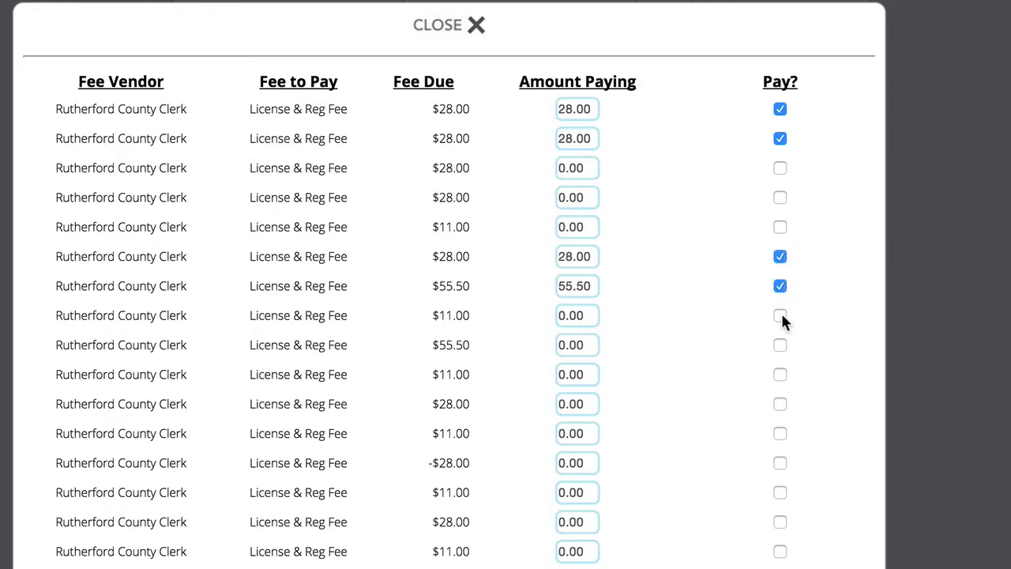
{"action": "left_click", "coordinate": [780, 315]}
{"action": "scroll", "coordinate": [849, 355], "scroll_direction": "down", "scroll_amount": 5}
{"action": "scroll", "coordinate": [850, 361], "scroll_direction": "down", "scroll_amount": 5}
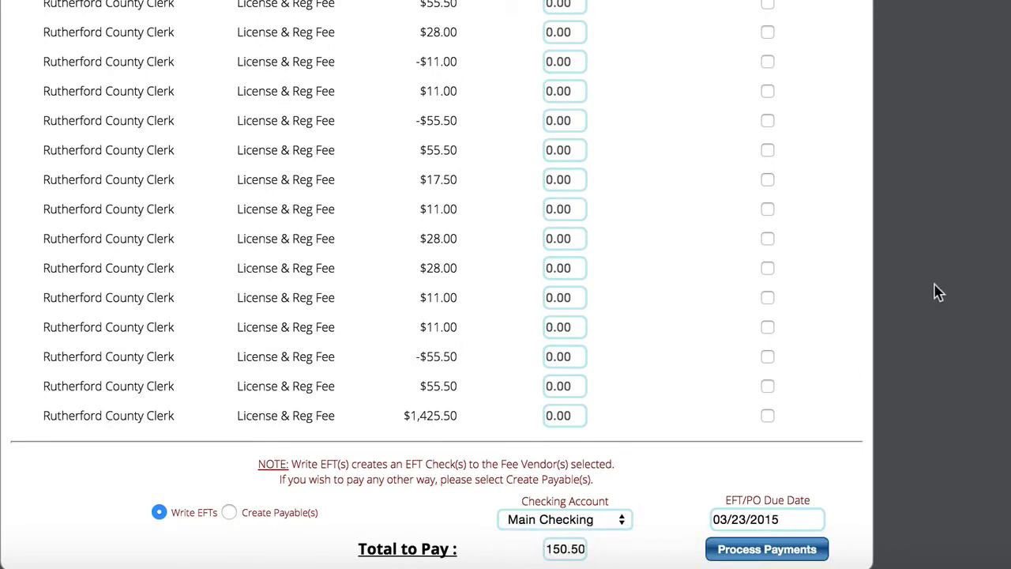
{"action": "scroll", "coordinate": [842, 316], "scroll_direction": "up", "scroll_amount": 15}
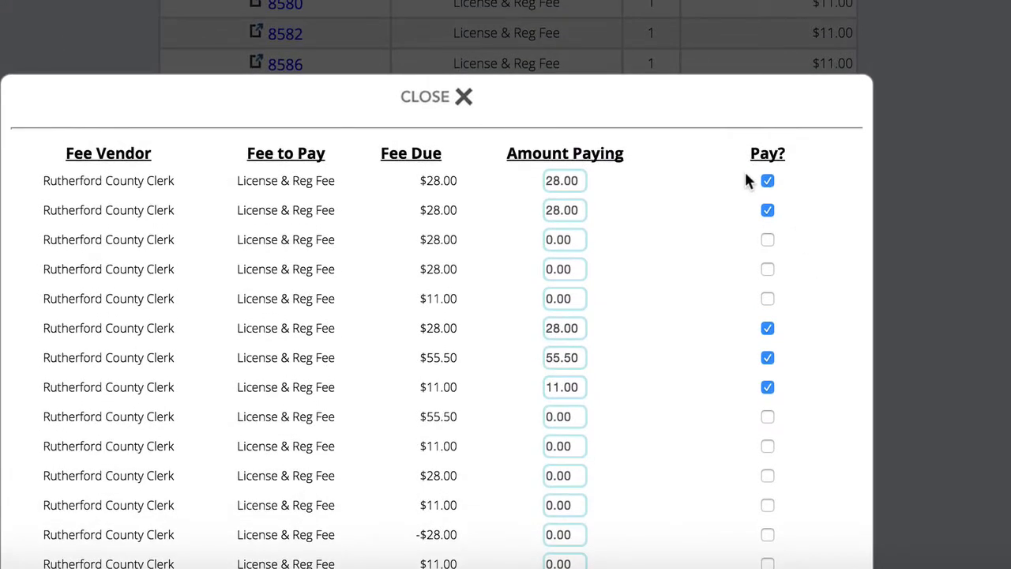
{"action": "left_click", "coordinate": [435, 98]}
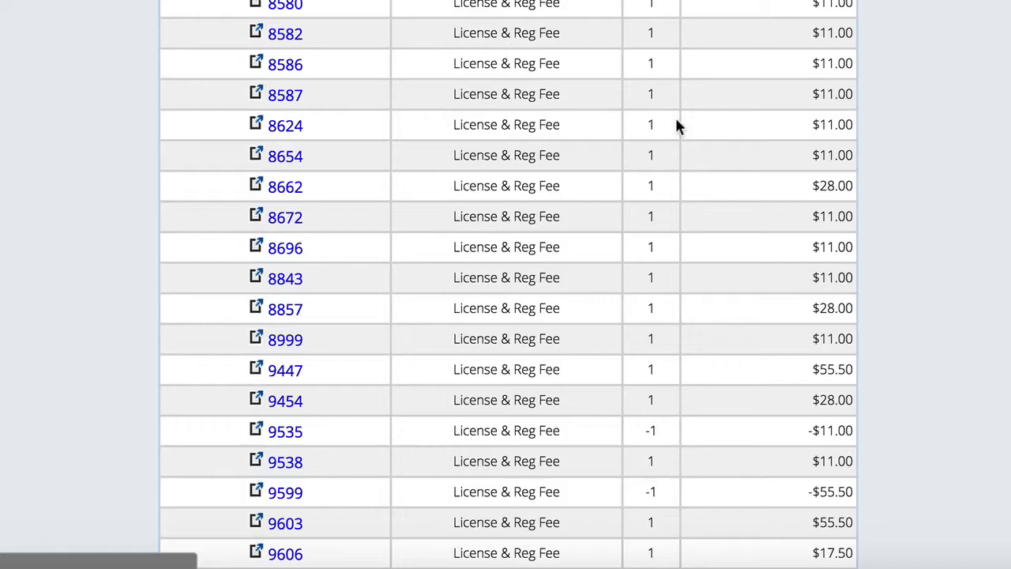
{"action": "scroll", "coordinate": [970, 190], "scroll_direction": "up", "scroll_amount": 10}
{"action": "scroll", "coordinate": [972, 193], "scroll_direction": "up", "scroll_amount": 4}
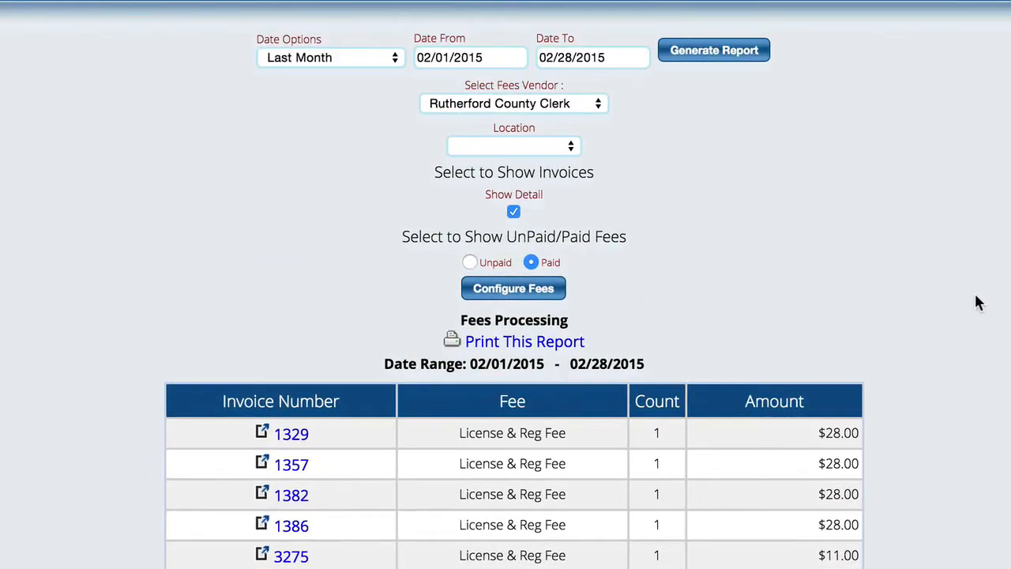